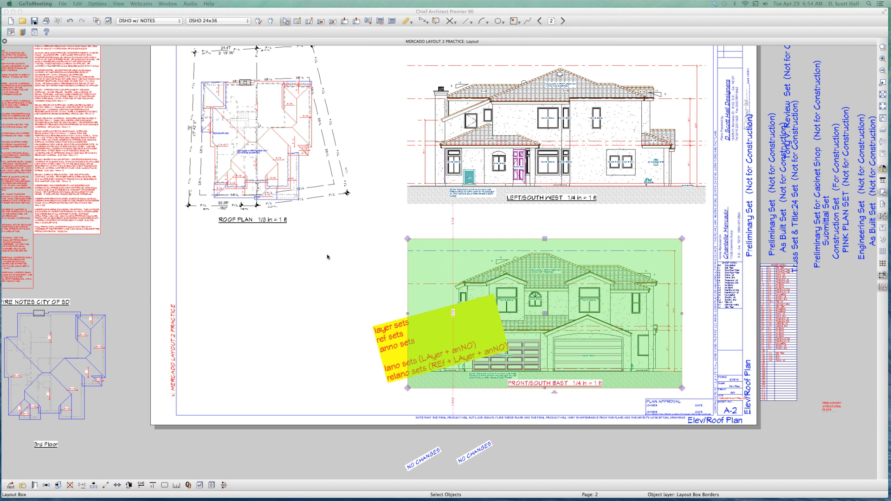
Step: Open the roof plan's source view from its layout box on the Elev/Roof Plan sheet
left_click(259, 141)
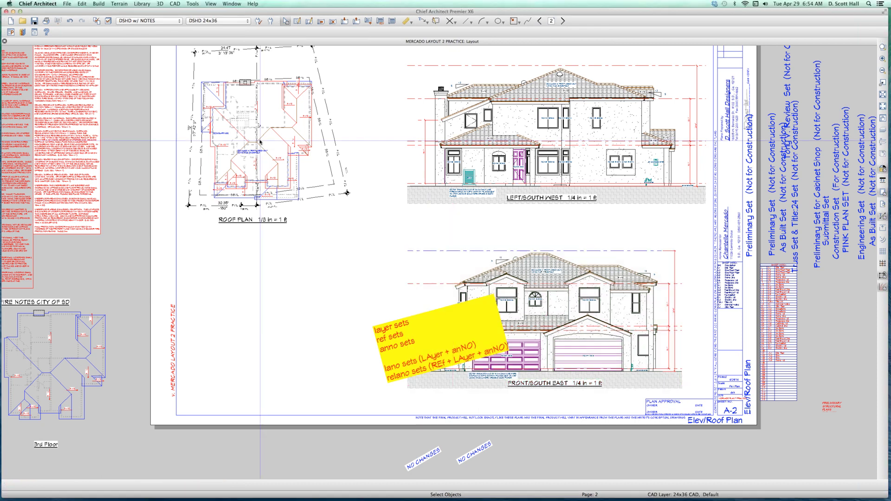
double_click(260, 142)
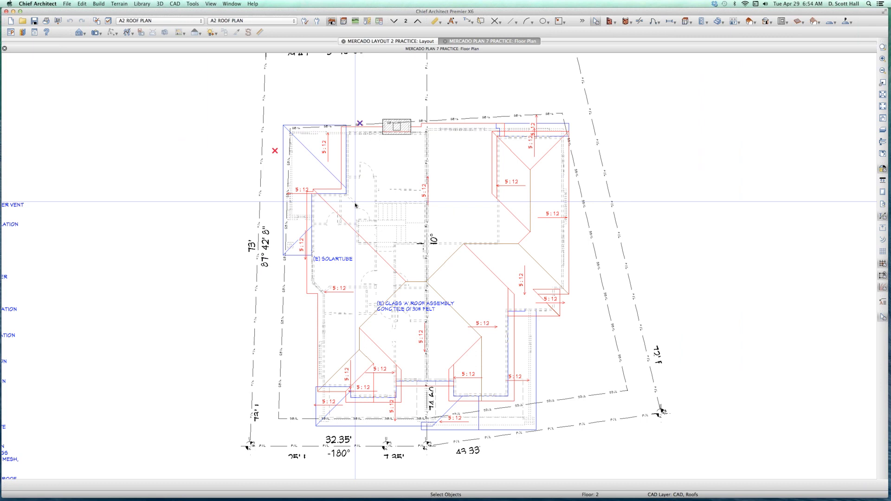
scroll(311, 112, "up", 3)
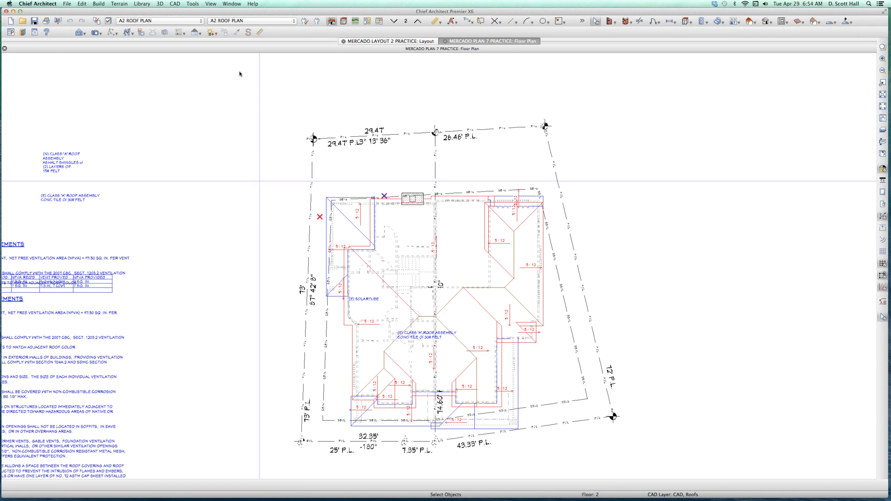
Step: Examine the saved layer sets and annotation sets, comparing the A2 ROOF PLAN entry in both lists
left_click(178, 21)
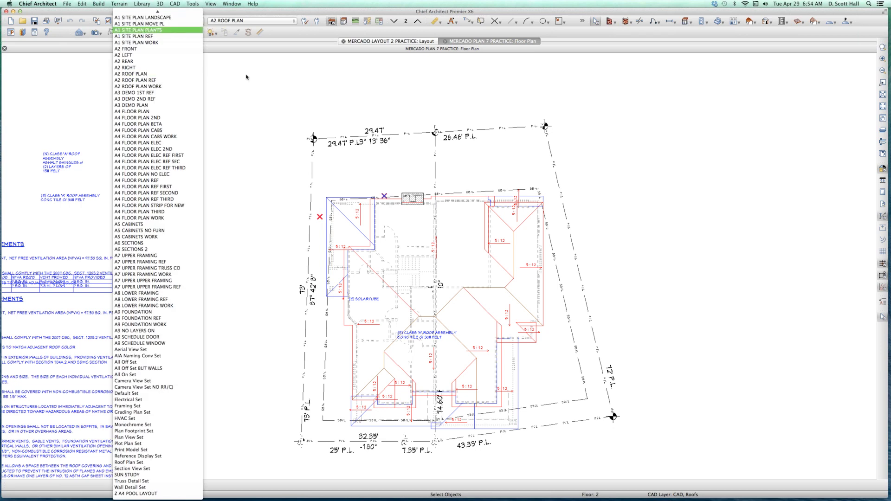
left_click(165, 26)
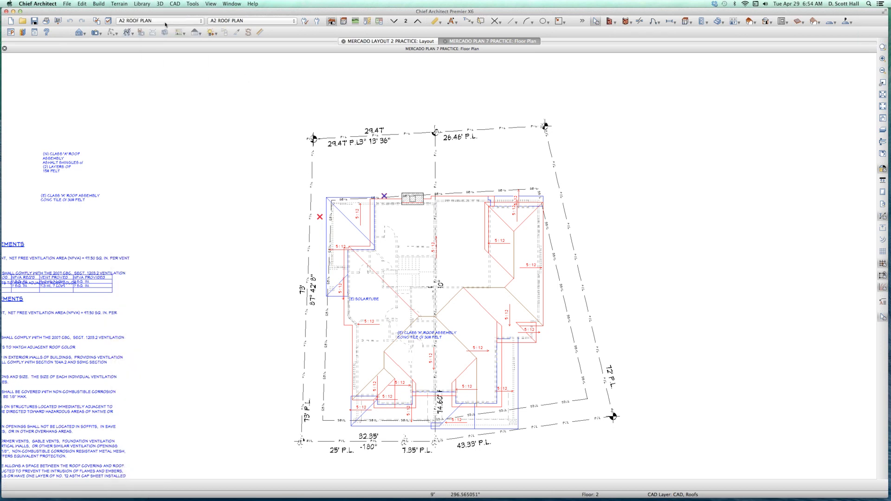
left_click(165, 24)
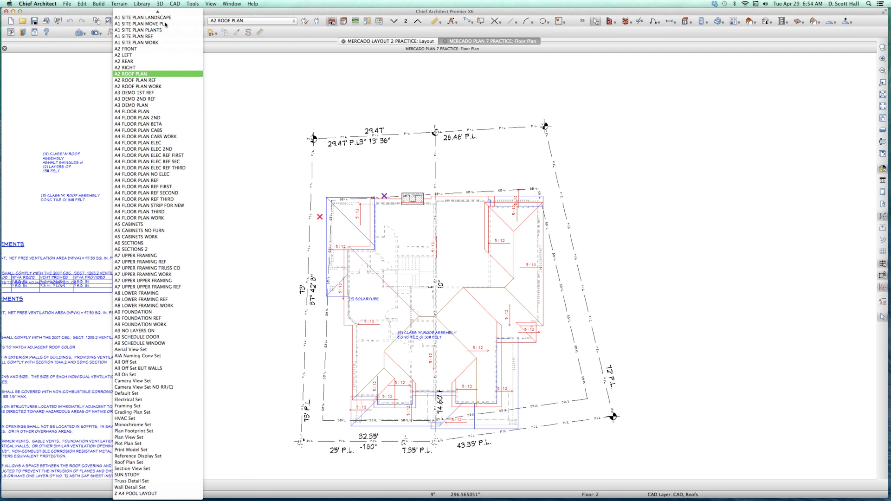
left_click(229, 74)
left_click(256, 21)
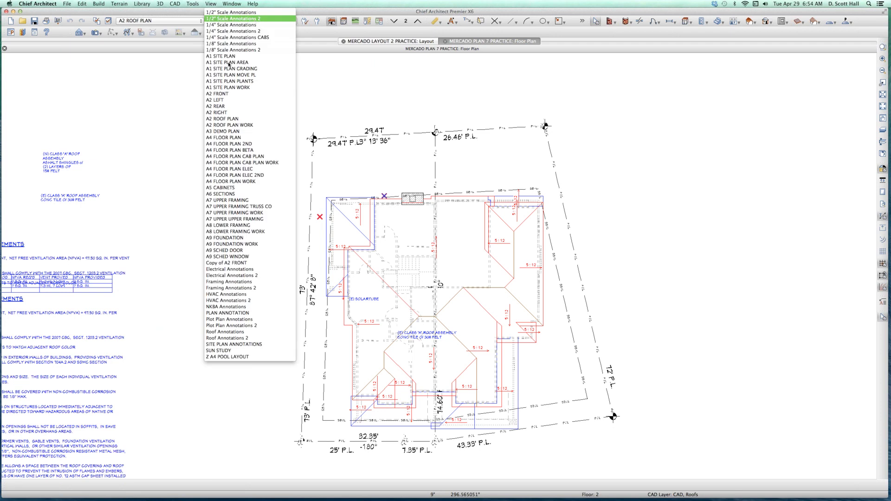
left_click(200, 79)
left_click(157, 21)
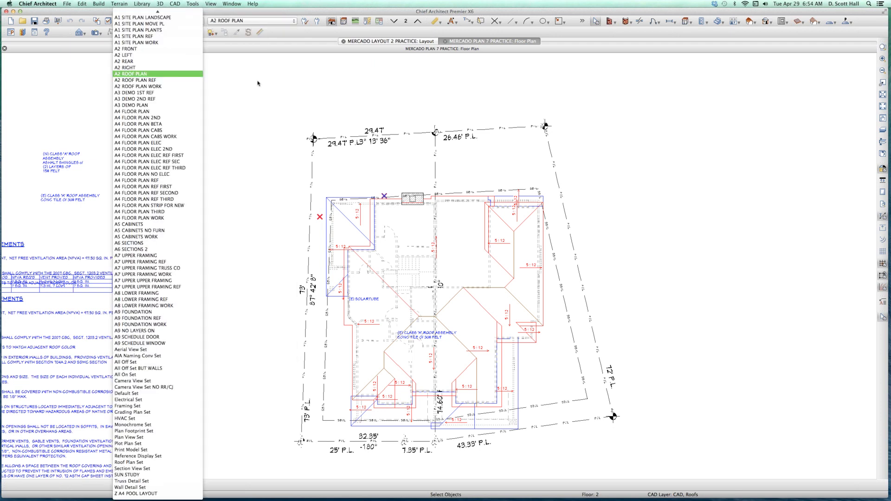
left_click(260, 39)
left_click(253, 21)
left_click(301, 84)
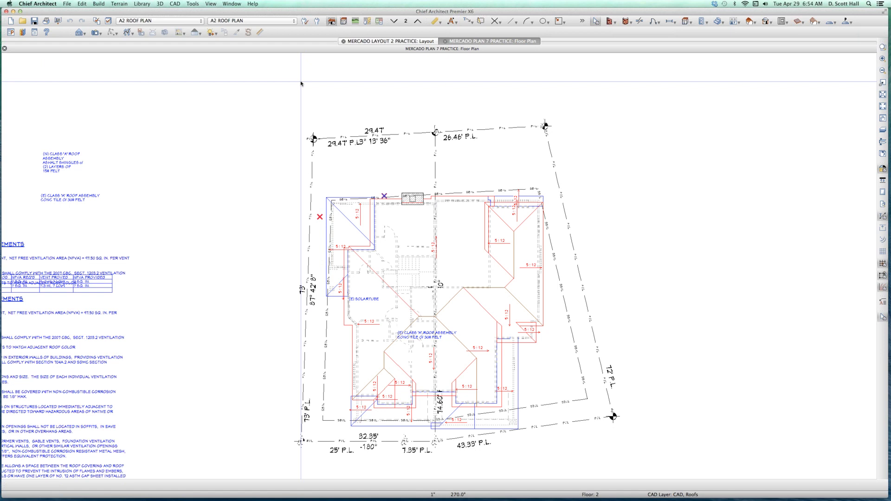
Step: Switch both the layer set and the annotation set to A4 FLOOR PLAN, dismissing the roof overhang warning
left_click(164, 22)
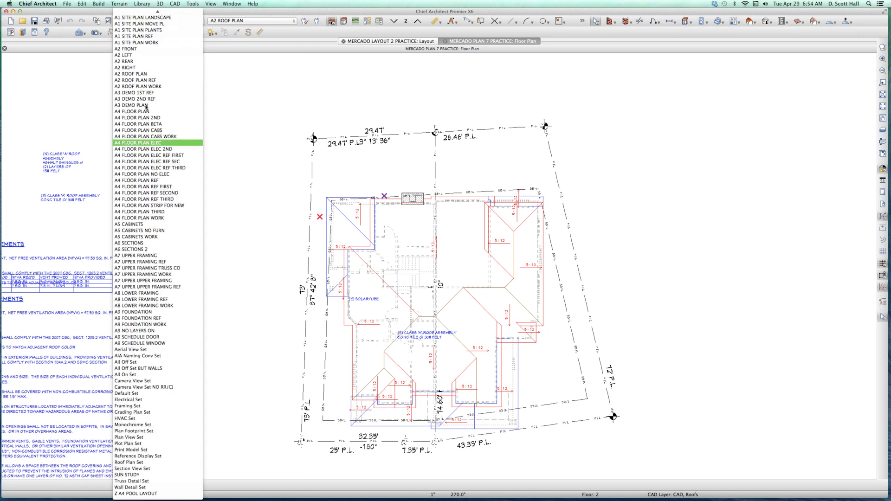
left_click(369, 342)
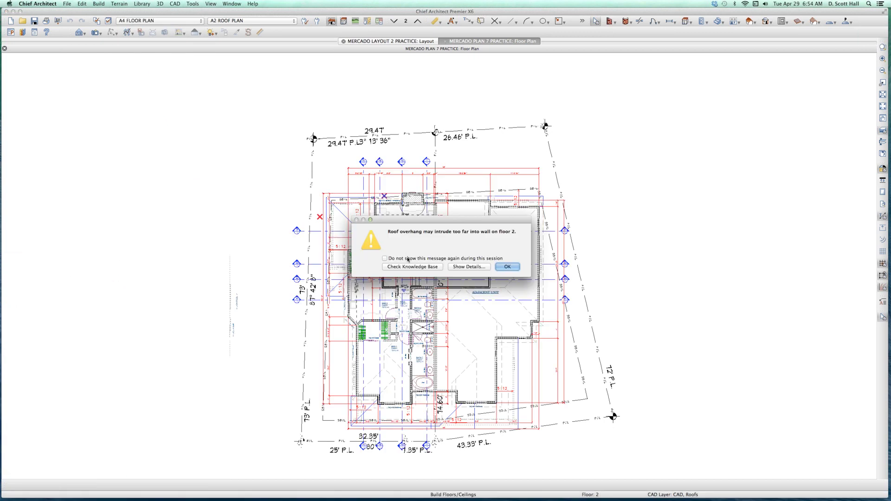
left_click(504, 266)
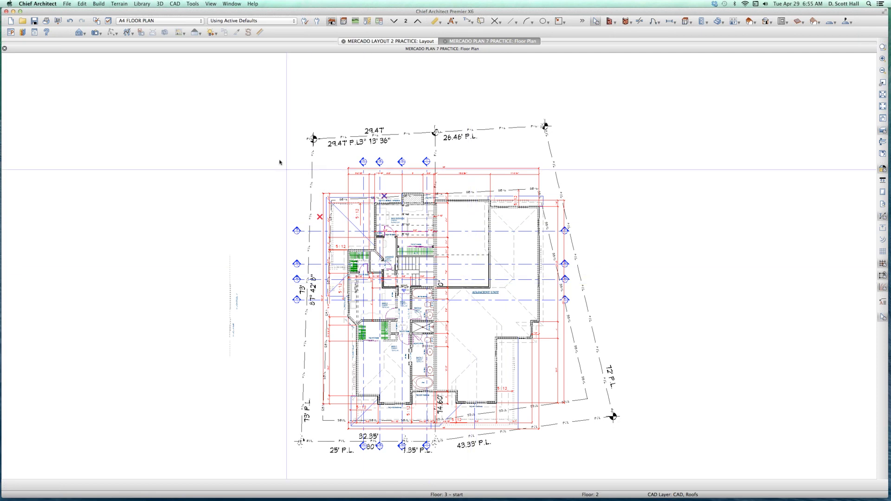
left_click(241, 21)
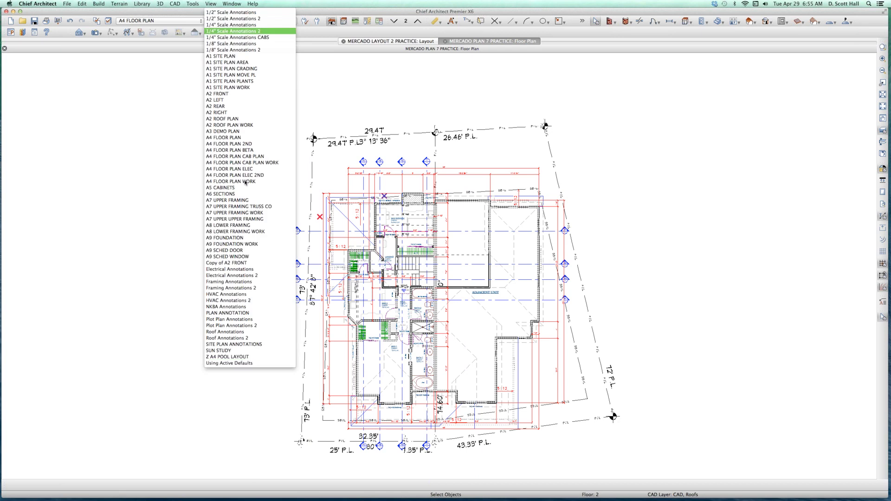
left_click(232, 137)
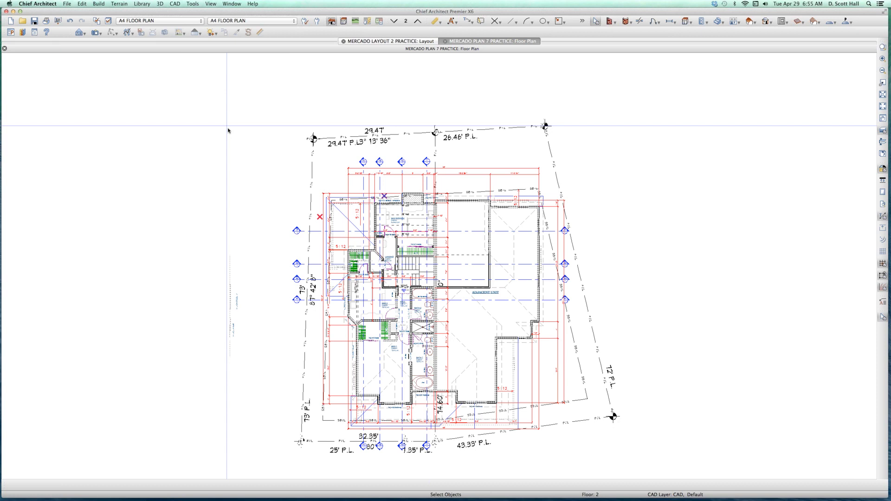
Step: Try the A4 FLOOR PLAN ELEC layer set and return both the layer set and annotation set to A4 FLOOR PLAN
left_click(164, 21)
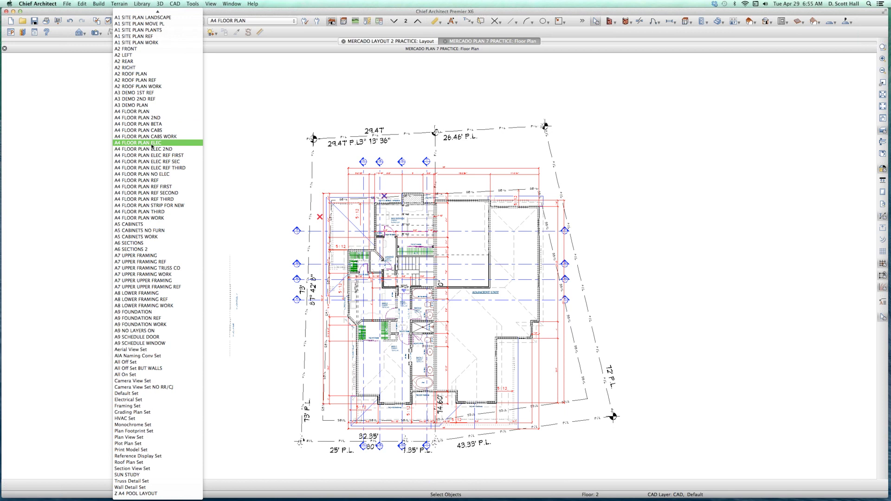
key("Escape")
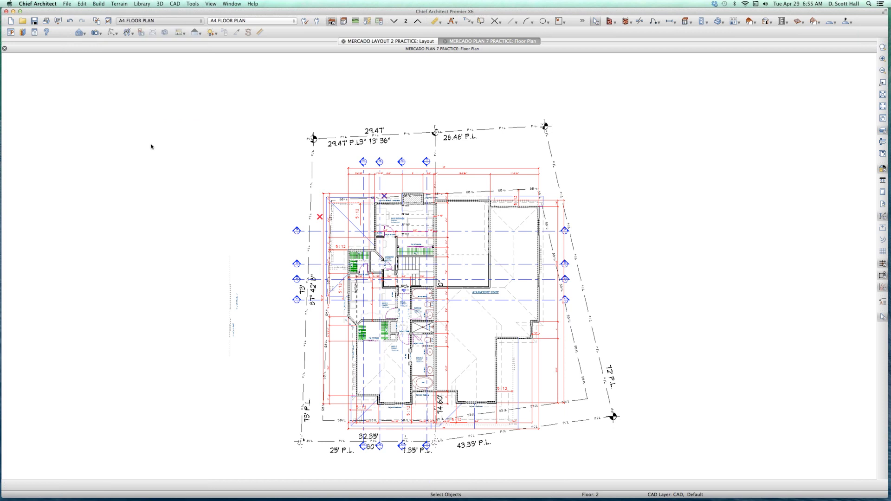
scroll(182, 21, "down", 2)
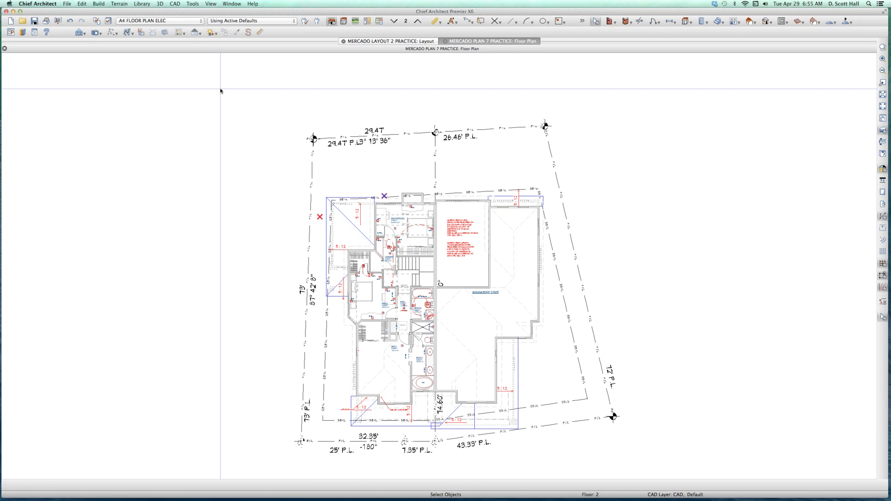
left_click(270, 21)
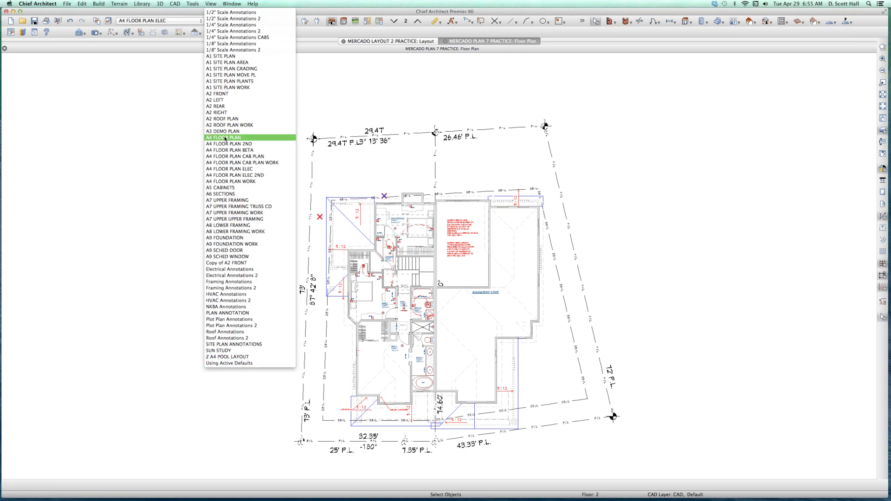
key("Escape")
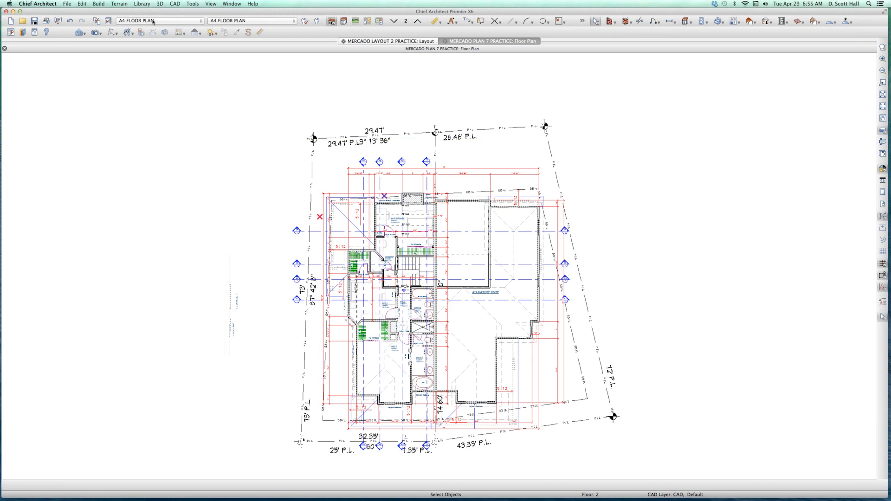
Step: Switch both the layer set and the annotation set to A5 CABINETS
left_click(218, 21)
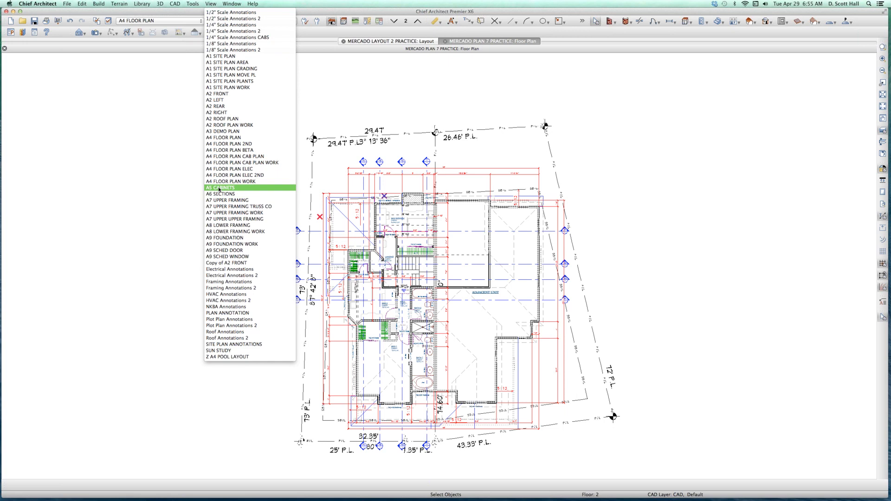
key("Escape")
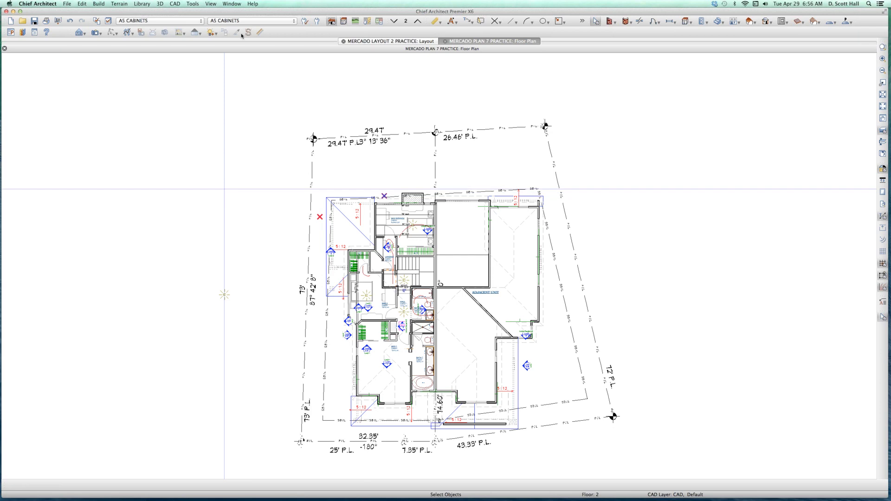
Step: Return to the MERCADO LAYOUT 2 PRACTICE layout and examine the layer display options of the DSHD w/ NOTES layer set
left_click(231, 4)
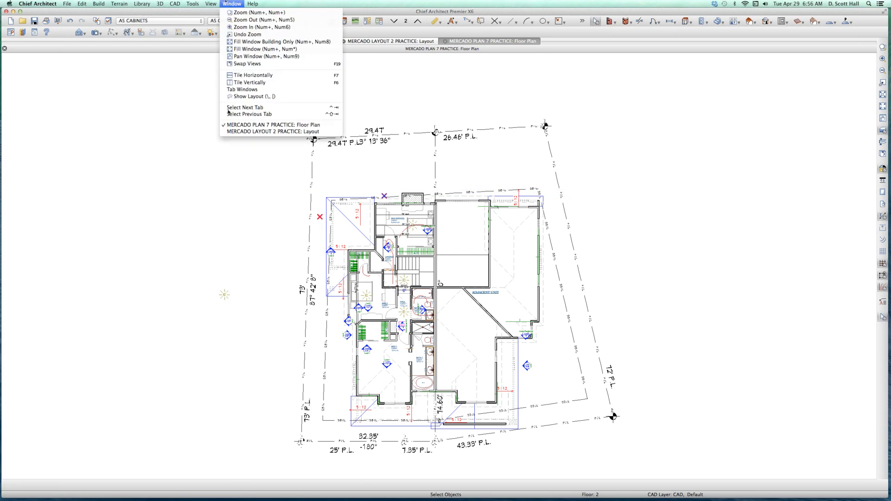
left_click(280, 133)
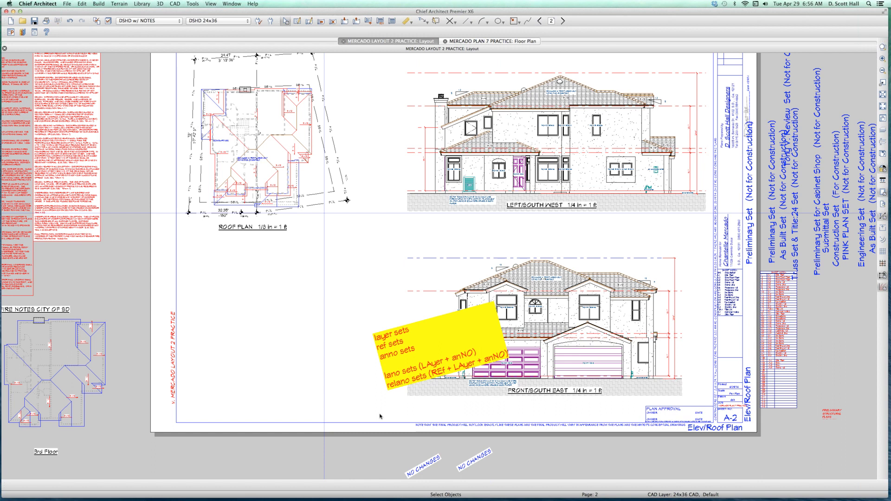
scroll(393, 406, "up", 3)
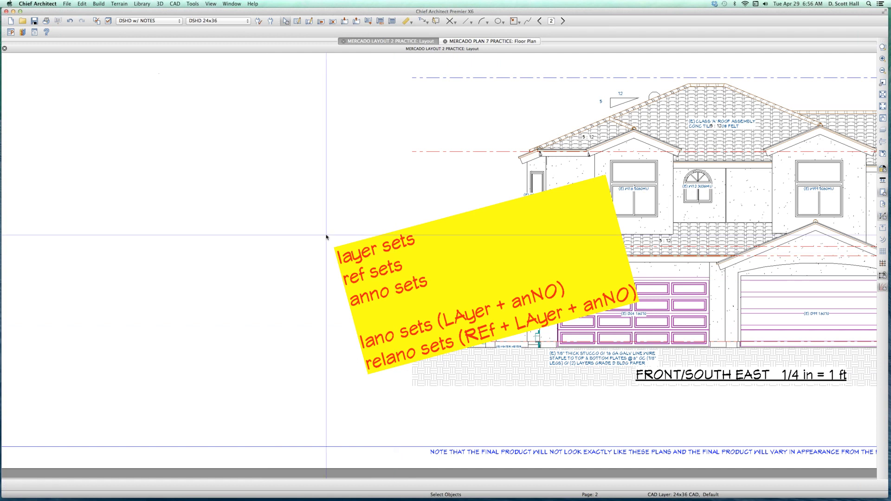
key("super+l")
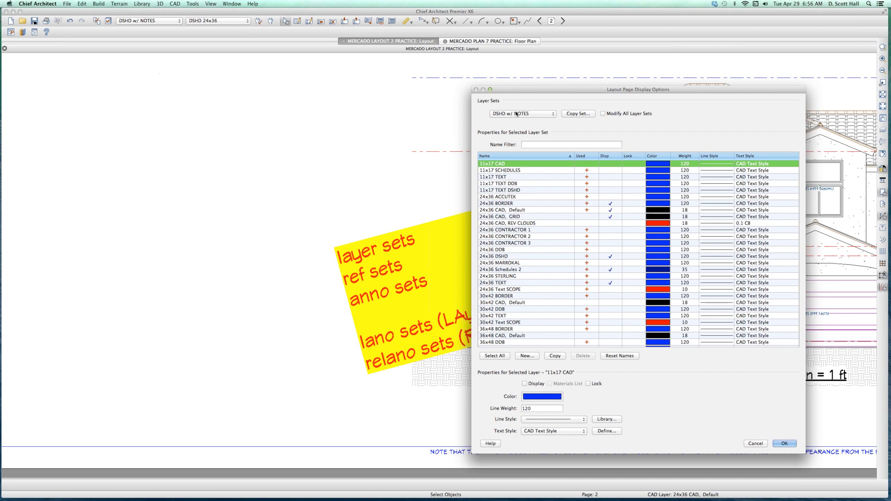
left_click(754, 444)
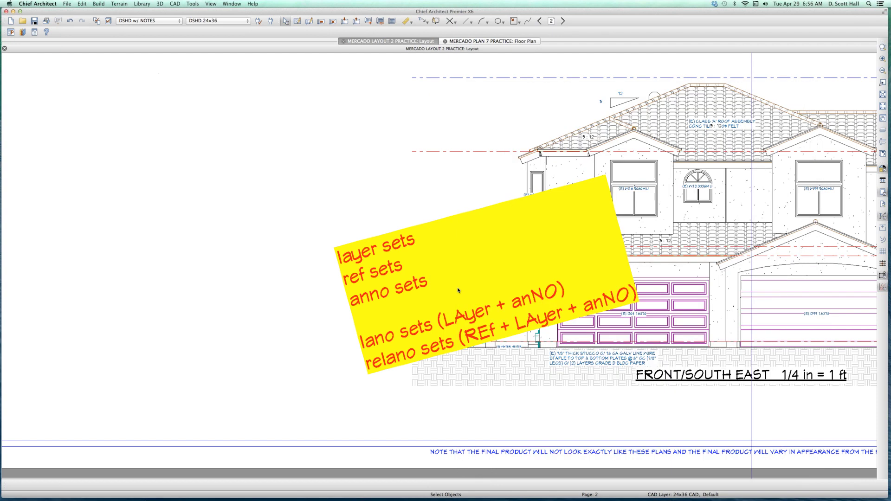
Step: Open the FRONT/SOUTH EAST elevation's source view from its layout box and inspect the front facade
scroll(349, 304, "down", 2)
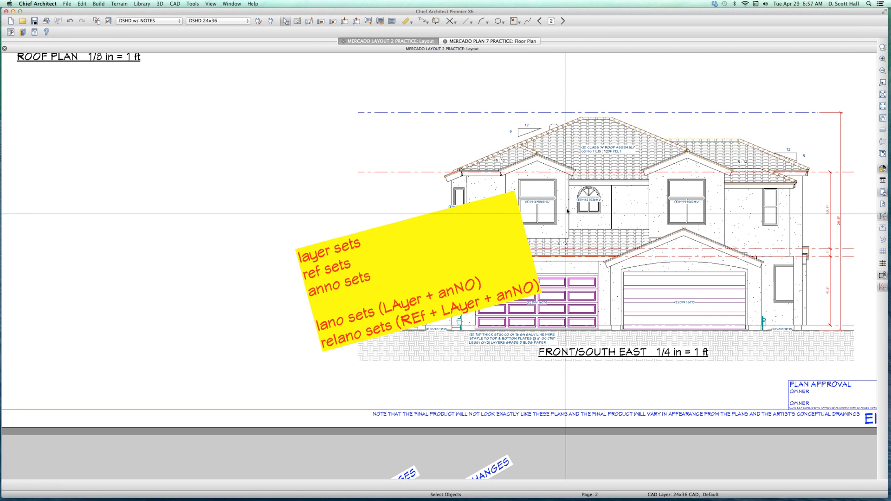
left_click(419, 181)
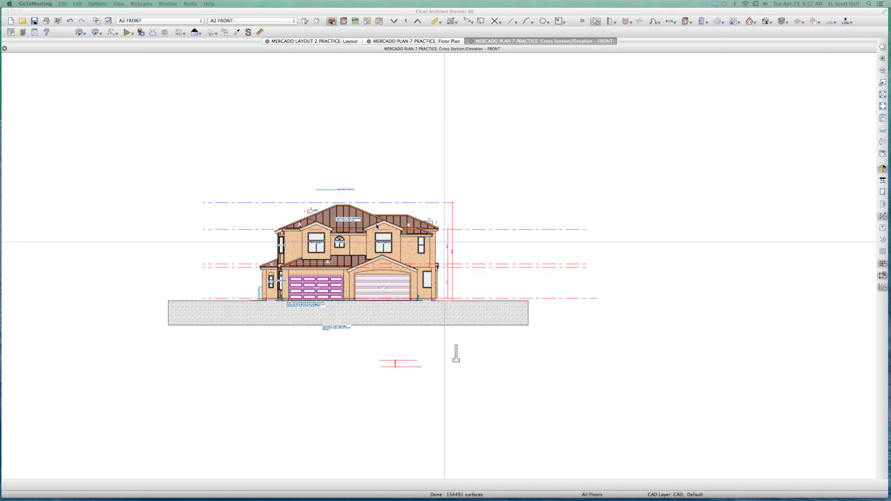
scroll(265, 295, "up", 5)
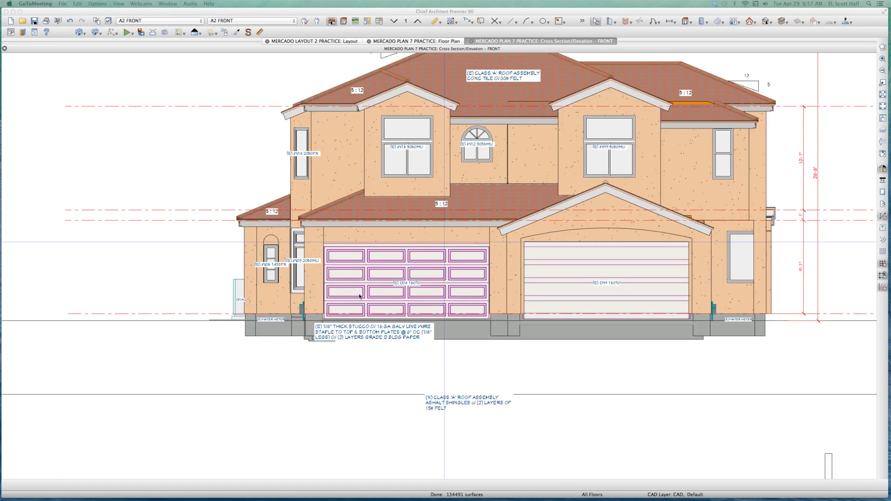
scroll(359, 290, "down", 3)
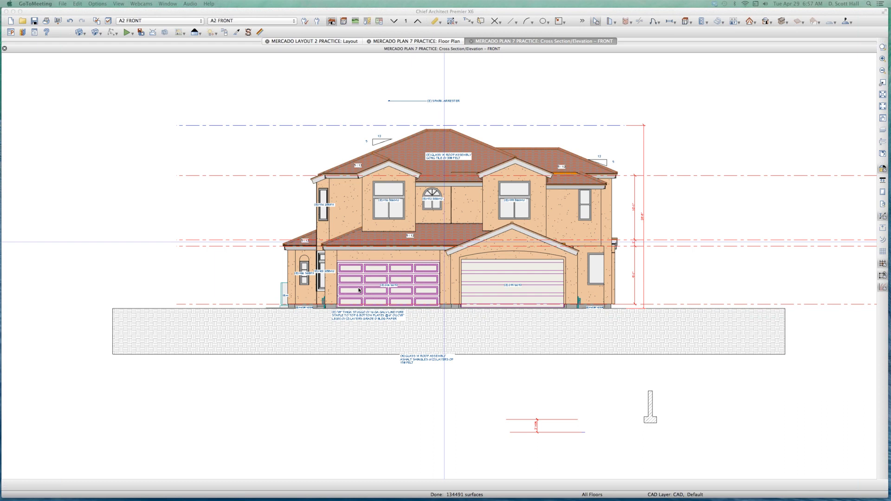
left_click(245, 201)
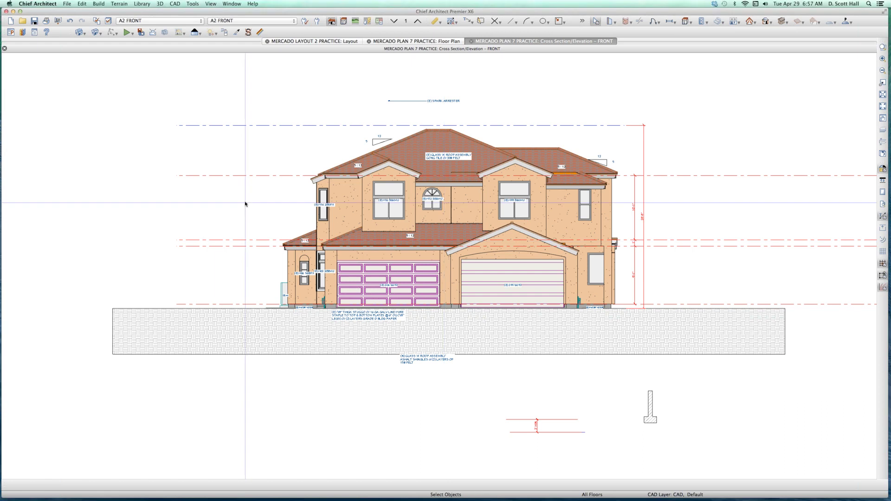
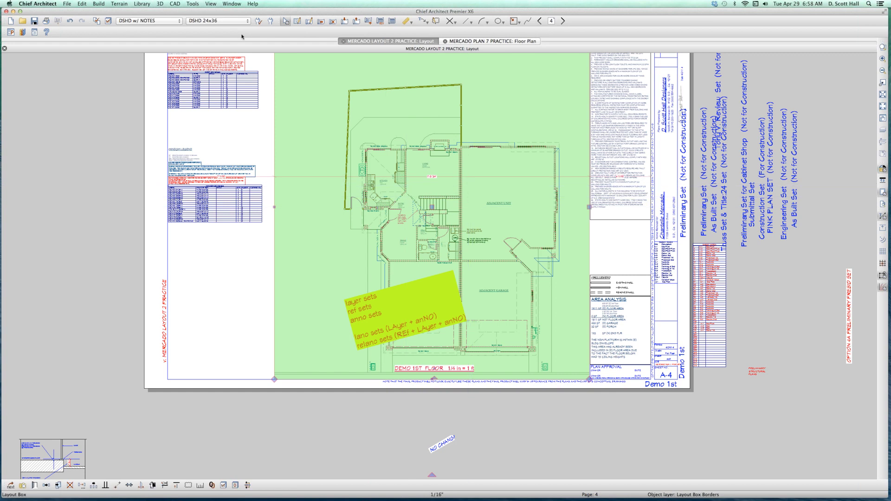
Step: Go to layout page 2 and select the roof plan's layout box, followed by the FRONT/SOUTH EAST elevation's box
left_click(539, 21)
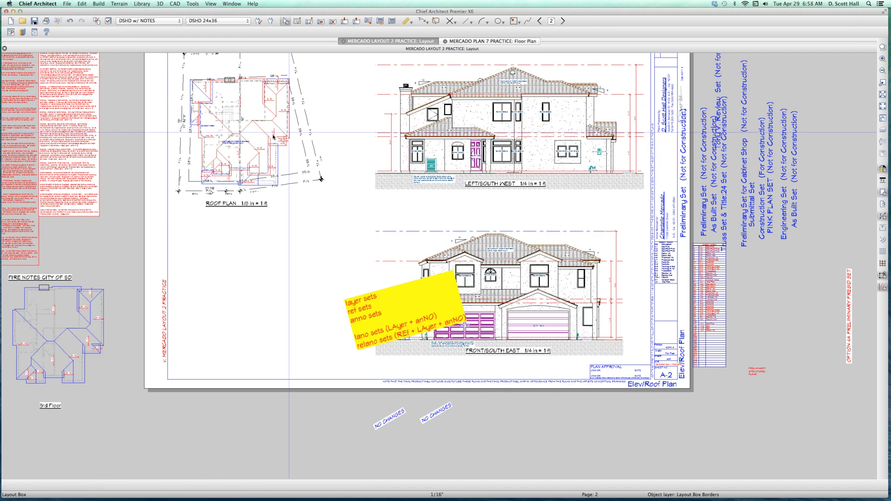
left_click(273, 137)
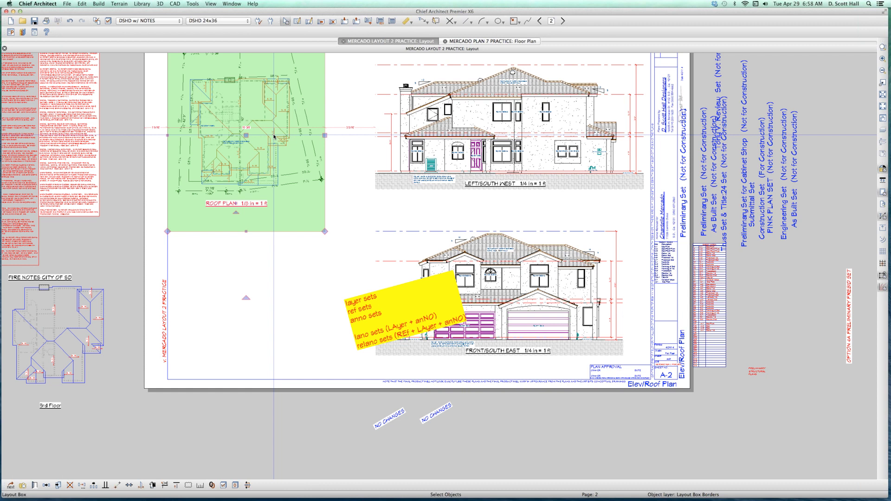
left_click(437, 233)
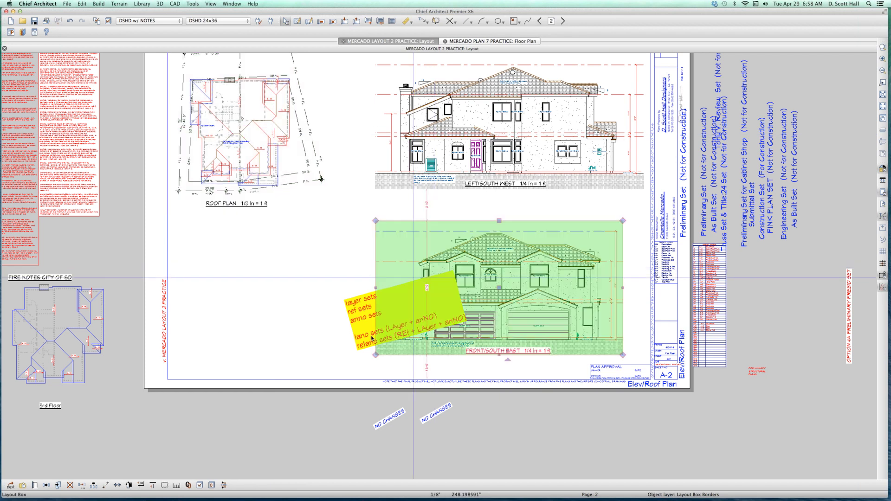
Step: Examine the yellow note beside the FRONT/SOUTH EAST elevation, covering layer, ref, anno, lano and relano sets
scroll(405, 295, "up", 5)
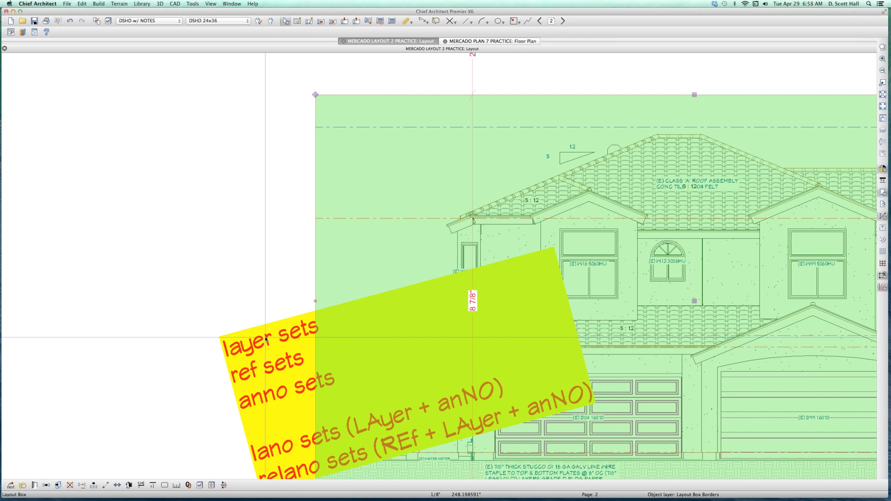
scroll(265, 337, "down", 2)
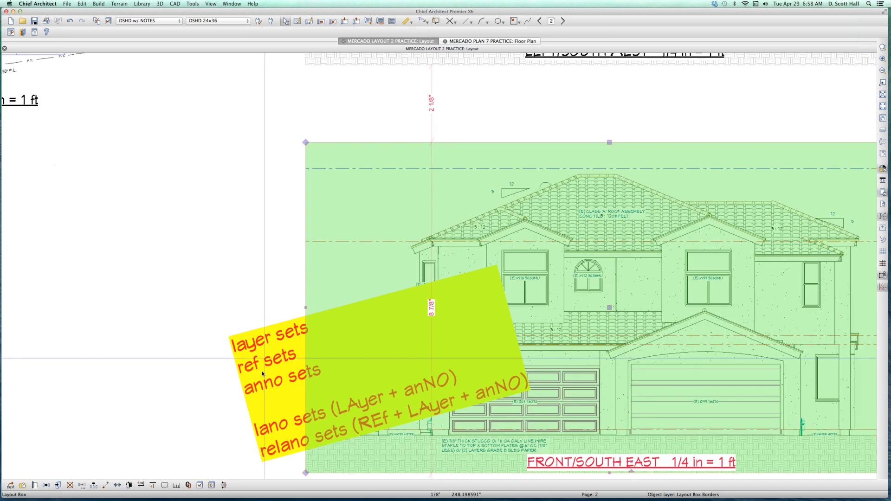
scroll(262, 375, "up", 3)
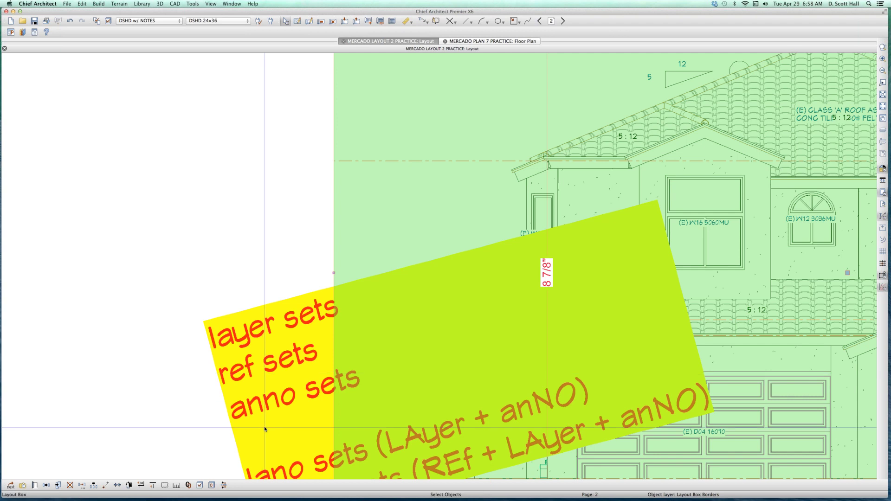
scroll(264, 215, "down", 1)
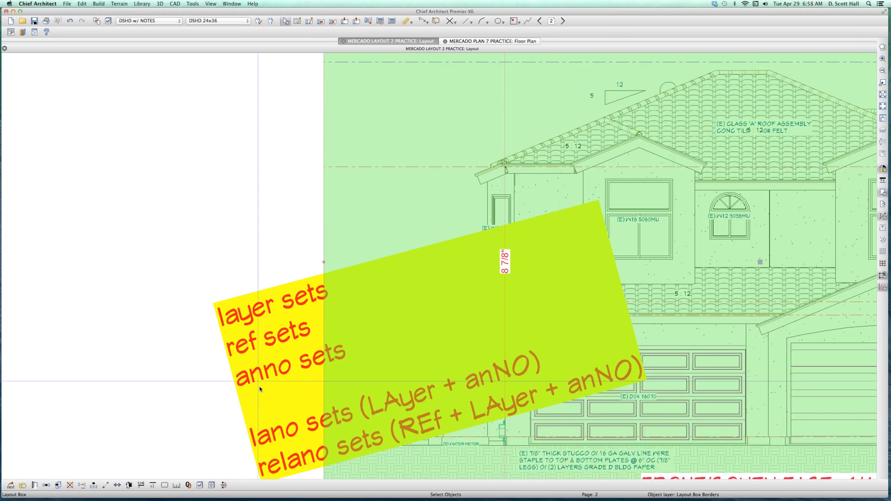
scroll(259, 386, "up", 1)
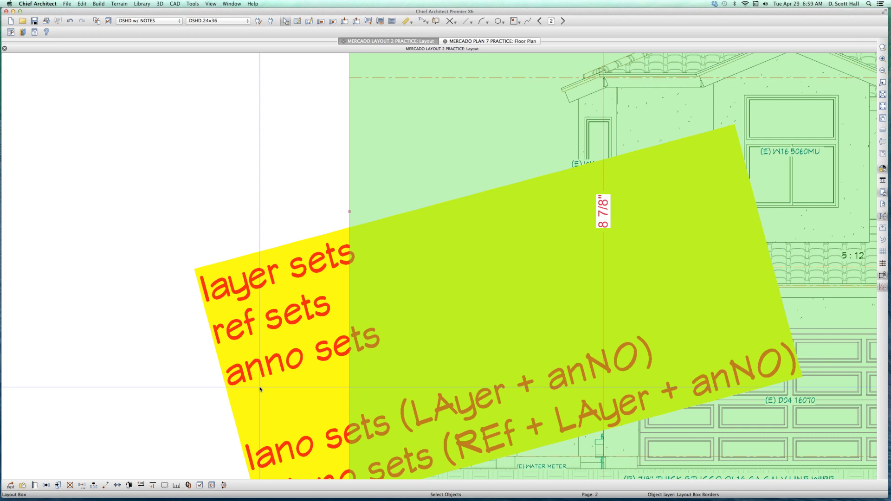
scroll(257, 290, "down", 2)
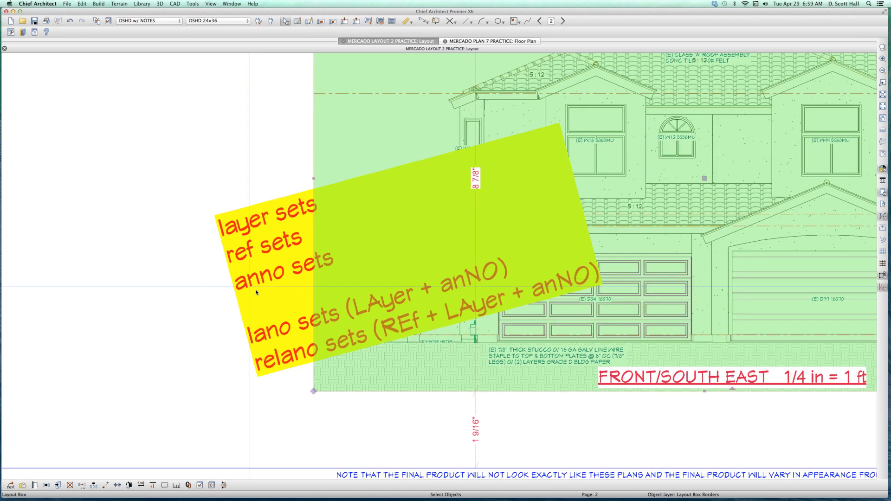
scroll(256, 292, "up", 1)
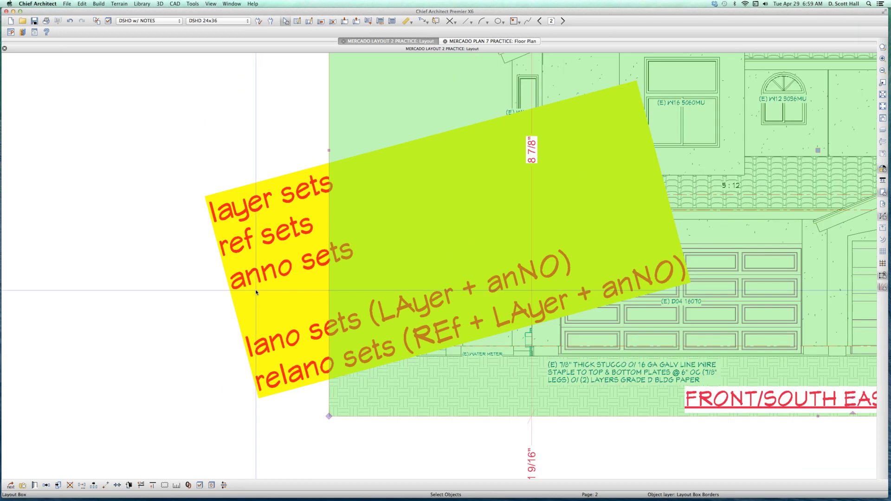
Step: Outline the layer sets, ref sets and anno sets entries of the yellow note with a temporary selection marquee
left_click_drag(177, 165, 401, 298)
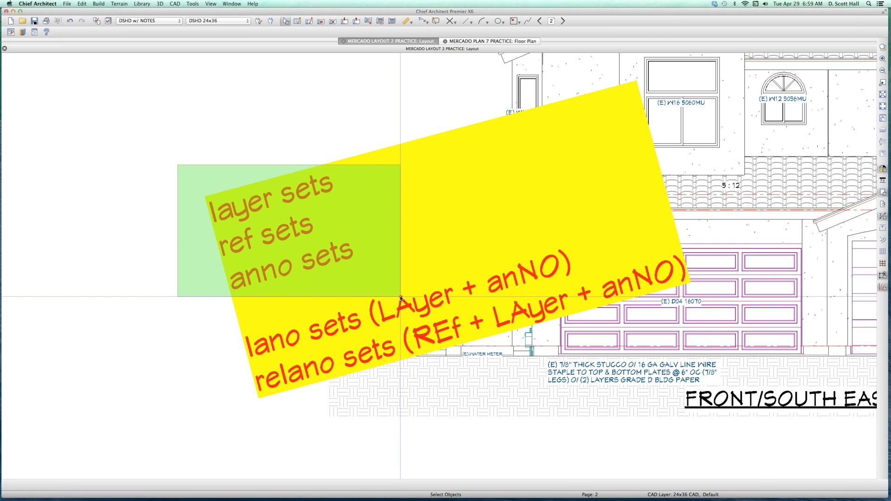
left_click_drag(401, 297, 371, 274)
scroll(371, 278, "down", 3)
scroll(365, 353, "up", 3)
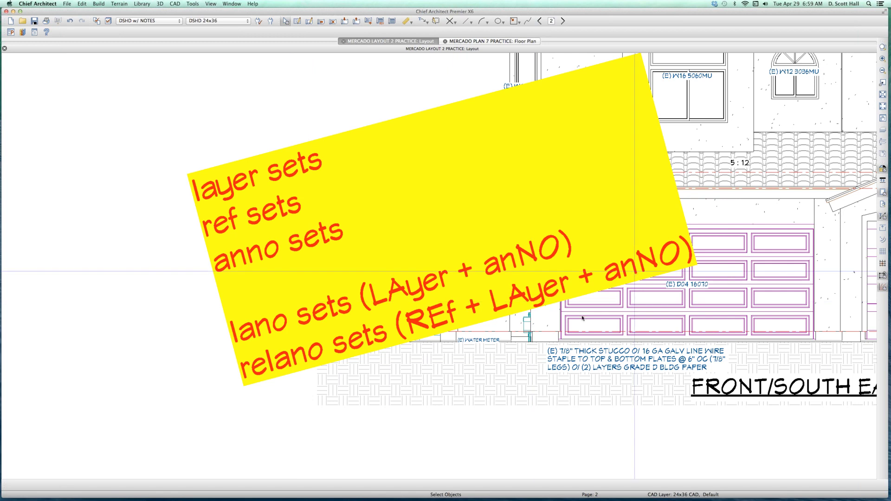
scroll(274, 392, "down", 5)
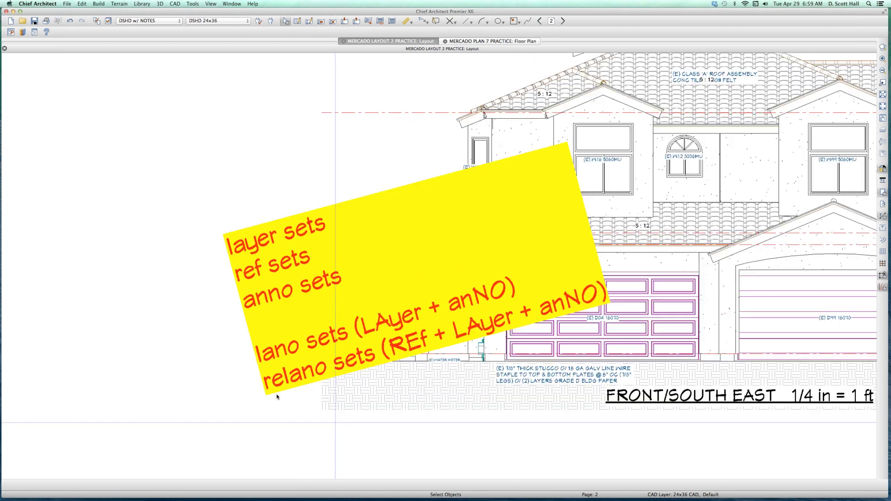
scroll(266, 386, "down", 3)
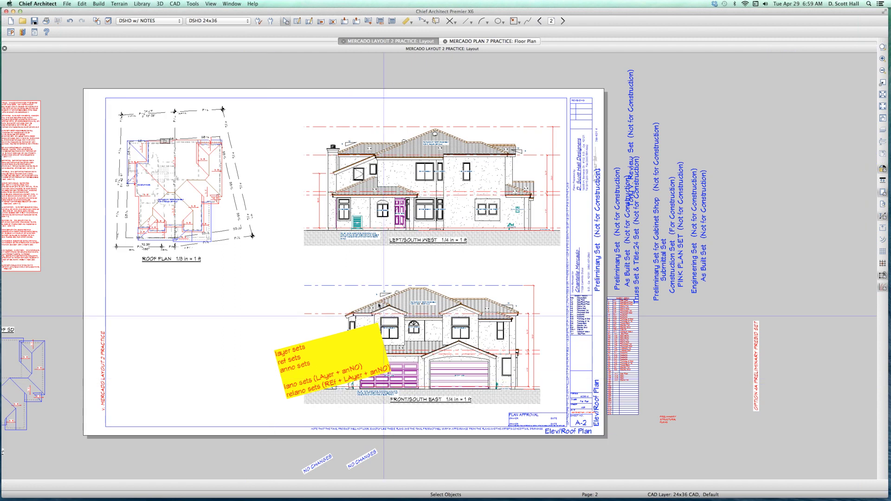
Step: Go to layout page 1 and select the site plan's layout box
key("Page_Up")
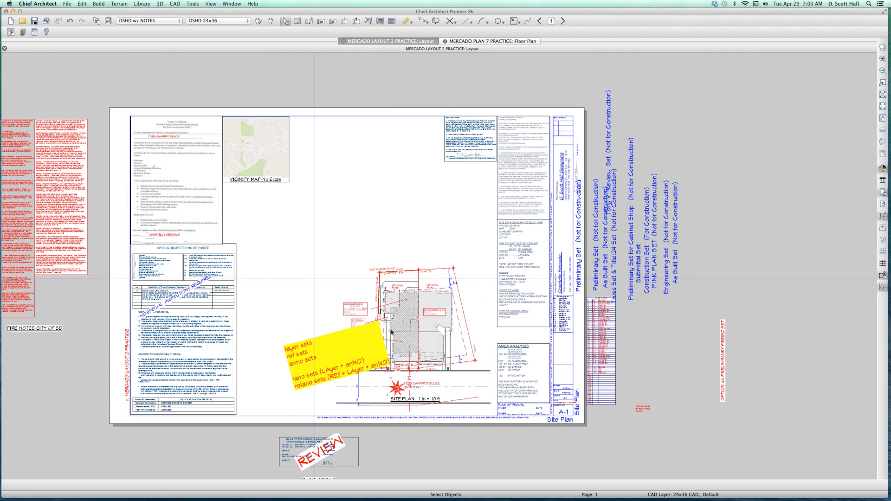
left_click(381, 392)
scroll(399, 366, "up", 4)
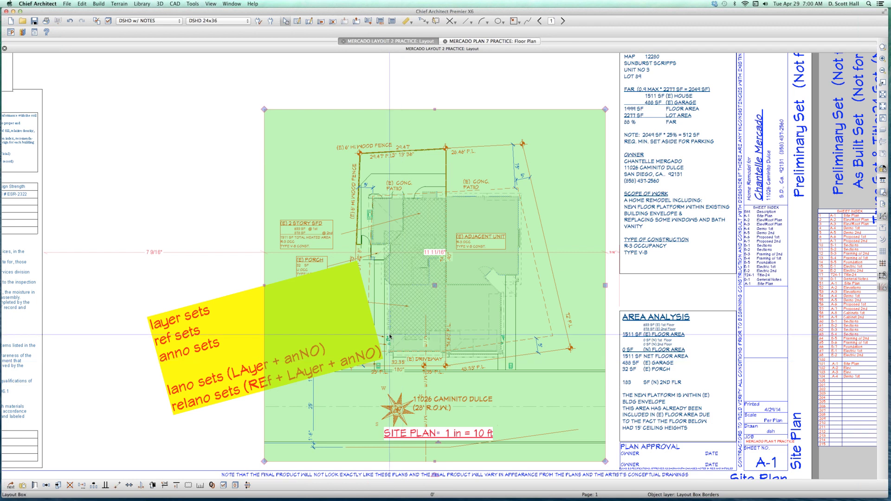
key("Escape")
left_click(466, 262)
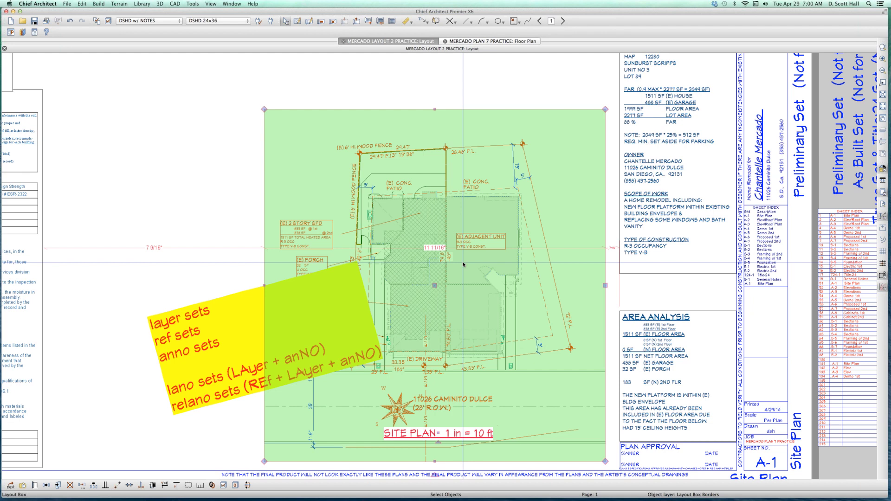
scroll(463, 264, "down", 2)
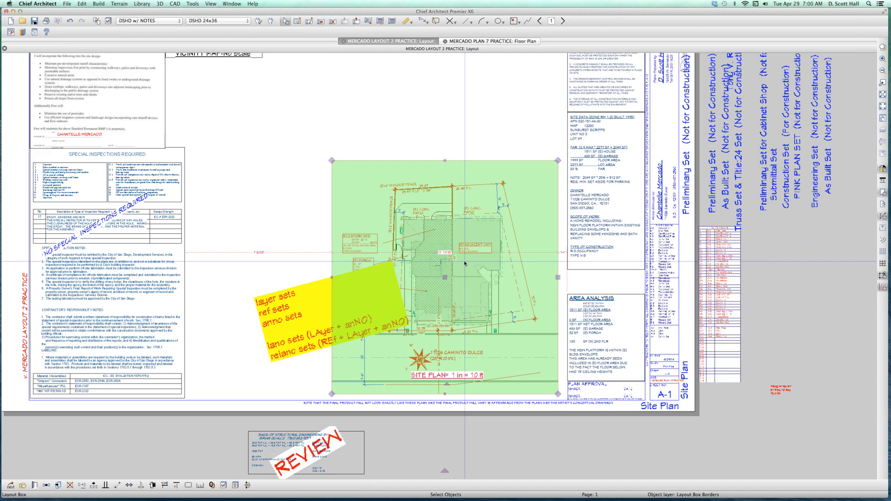
Step: Return to layout page 2 and select the roof plan's layout box
key("Page_Down")
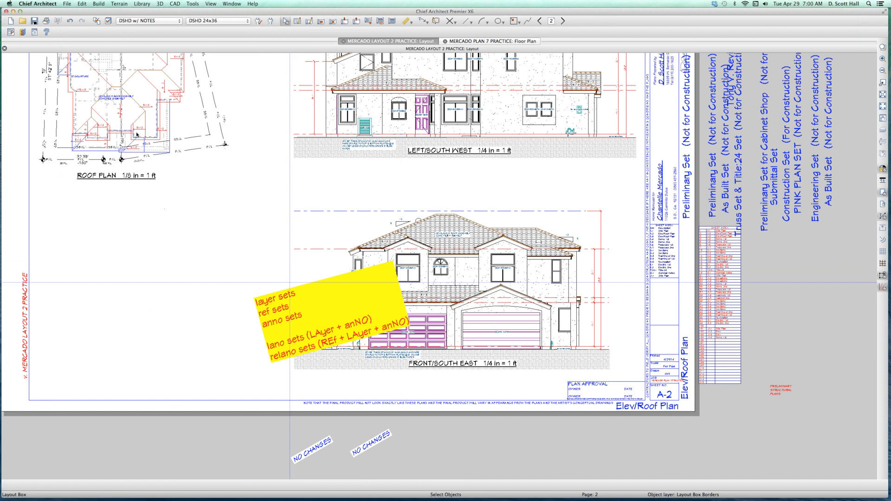
scroll(239, 244, "down", 4)
scroll(239, 244, "up", 5)
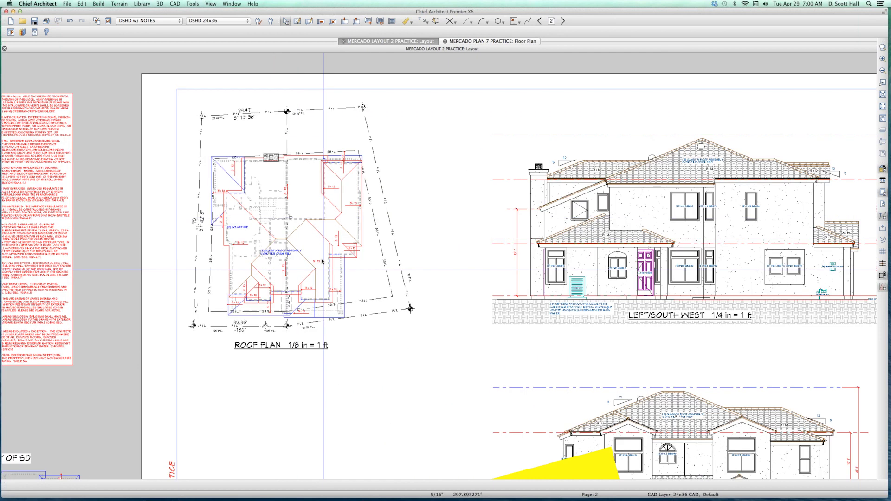
left_click(321, 260)
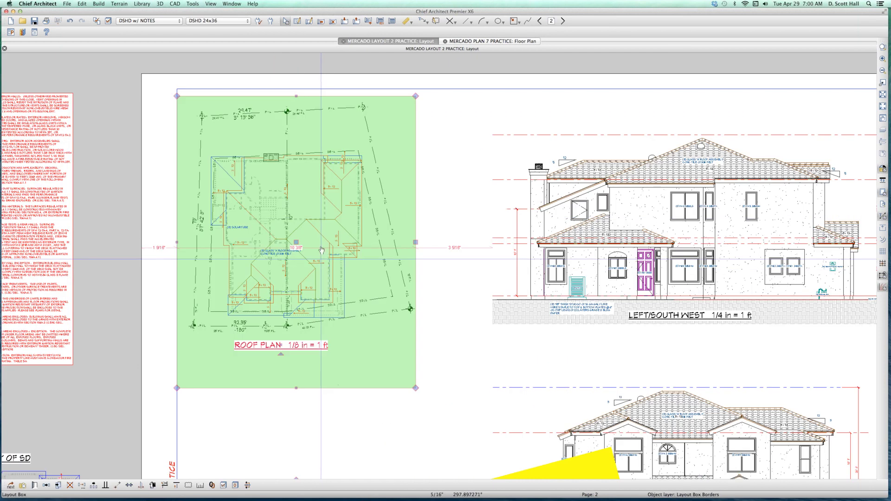
scroll(321, 246, "down", 2)
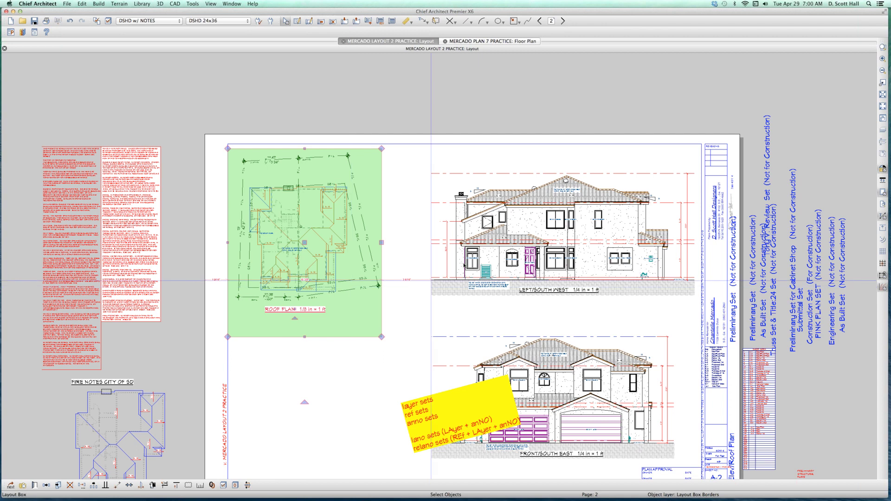
Step: Select the LEFT/SOUTH WEST elevation's layout box, followed by the FRONT/SOUTH EAST elevation's box, and inspect both
left_click(484, 257)
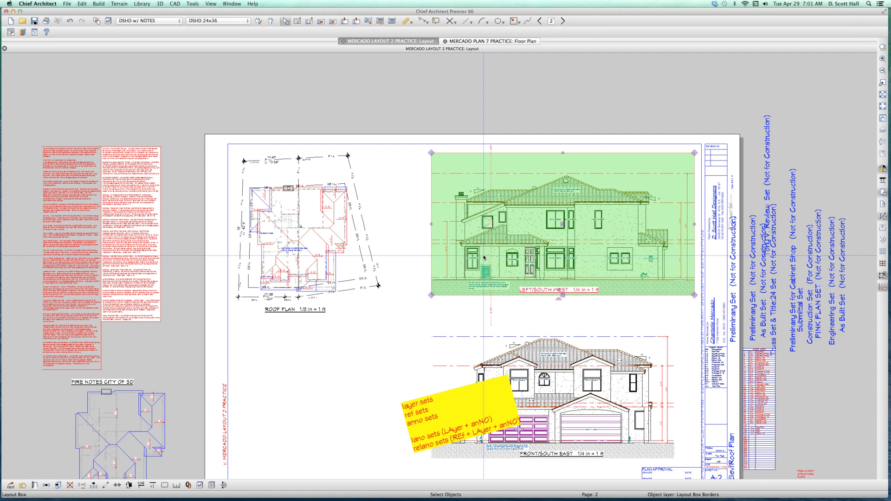
left_click(510, 392)
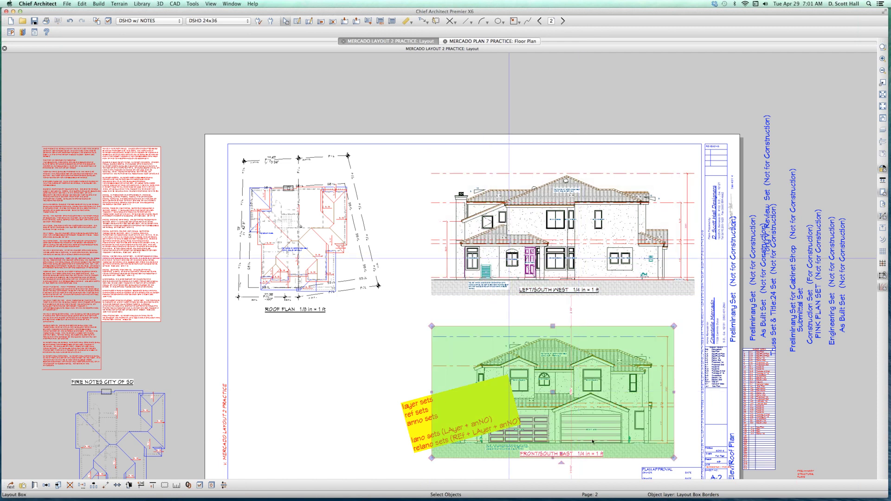
scroll(509, 258, "down", 3)
scroll(599, 431, "up", 4)
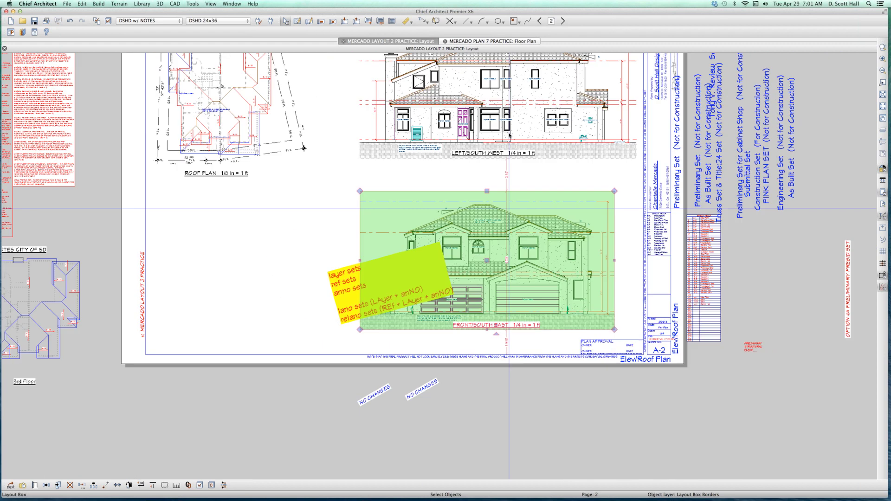
scroll(509, 135, "up", 2)
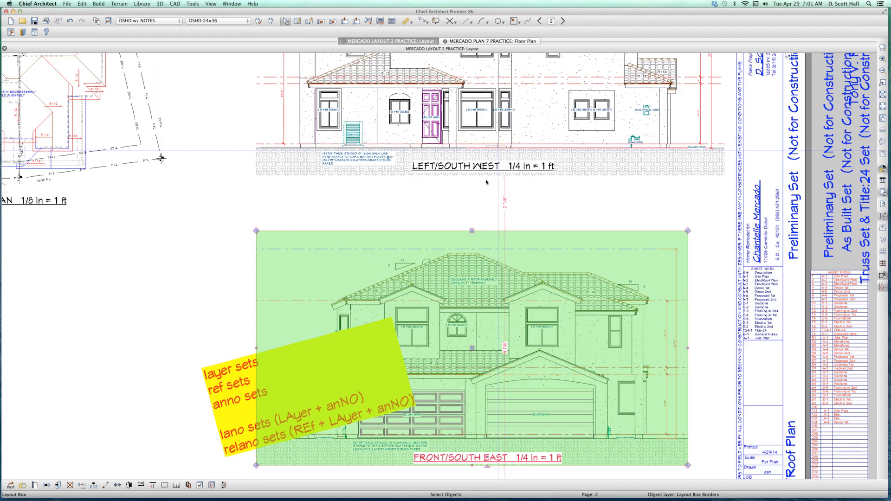
key("Escape")
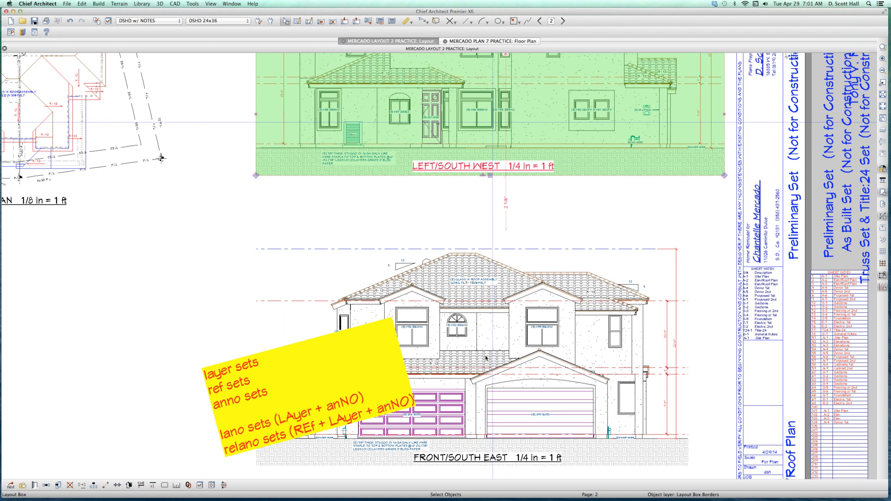
Step: Alternate the selection between the FRONT/SOUTH EAST and LEFT/SOUTH WEST layout boxes to compare the two elevations
left_click(486, 357)
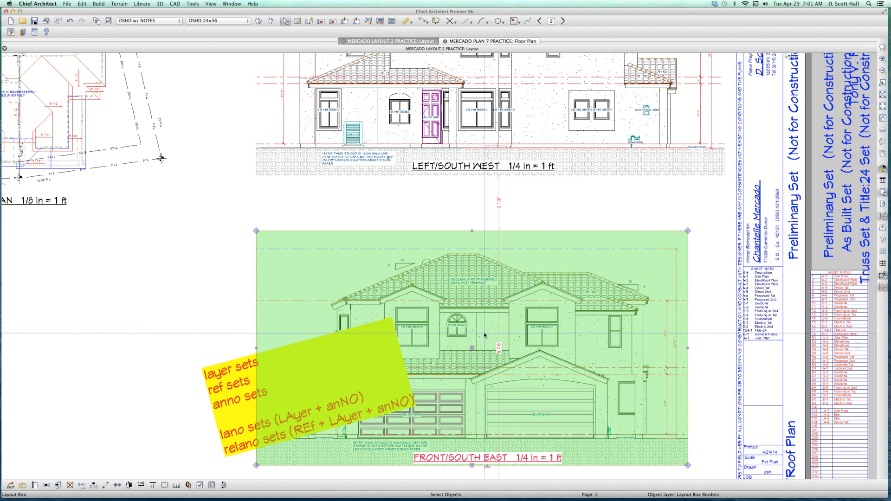
left_click(463, 138)
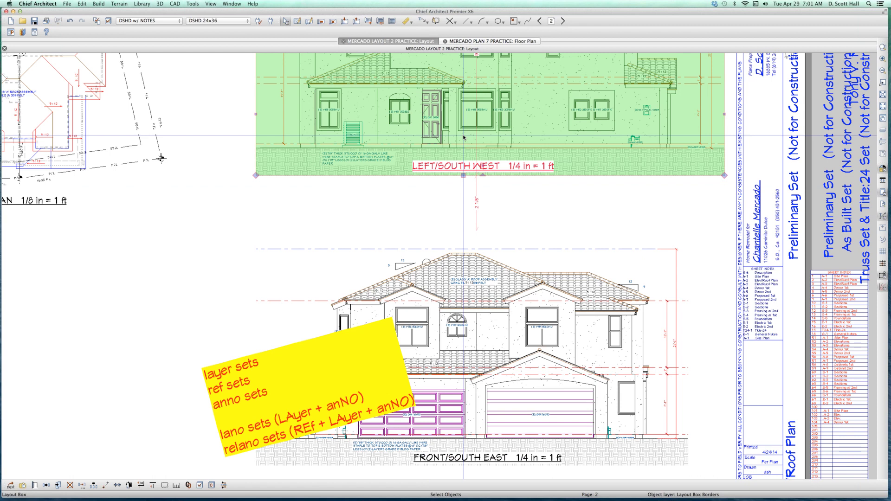
left_click(477, 319)
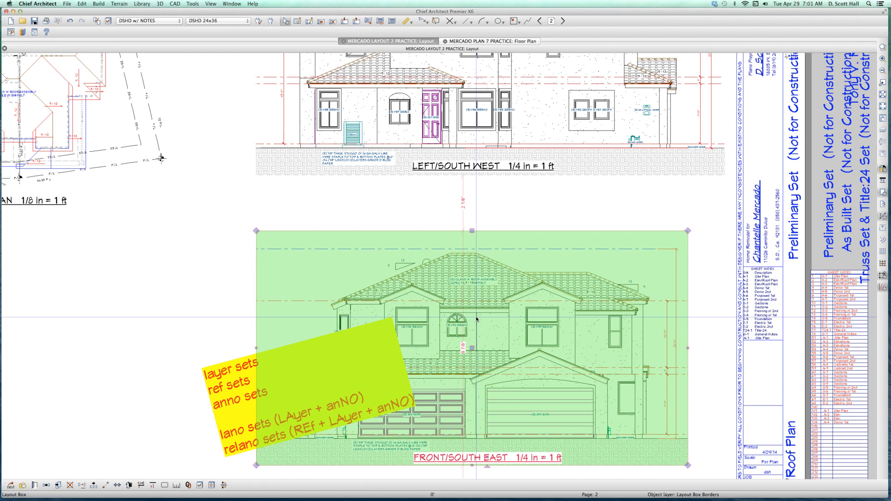
left_click(457, 111)
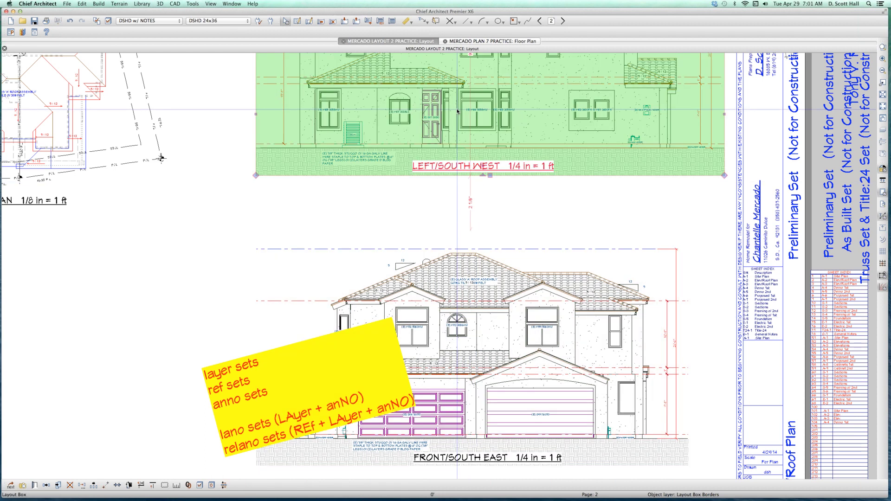
left_click(515, 352)
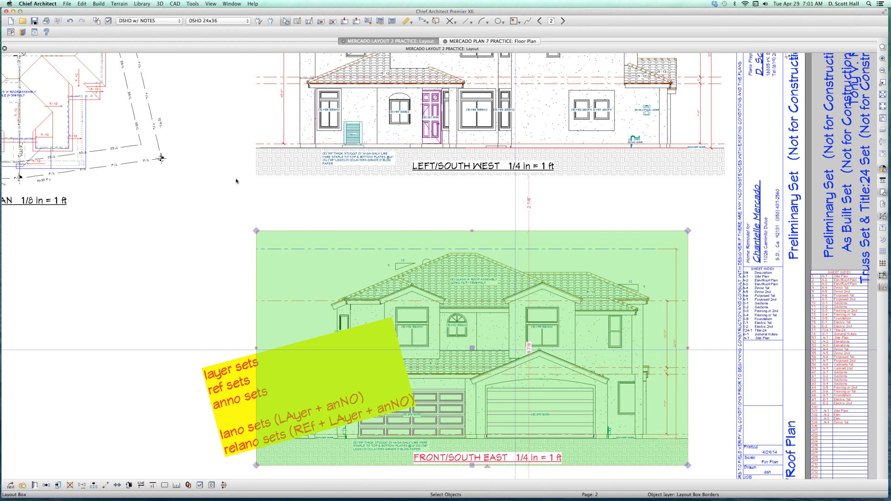
key("Tab")
left_click(437, 306)
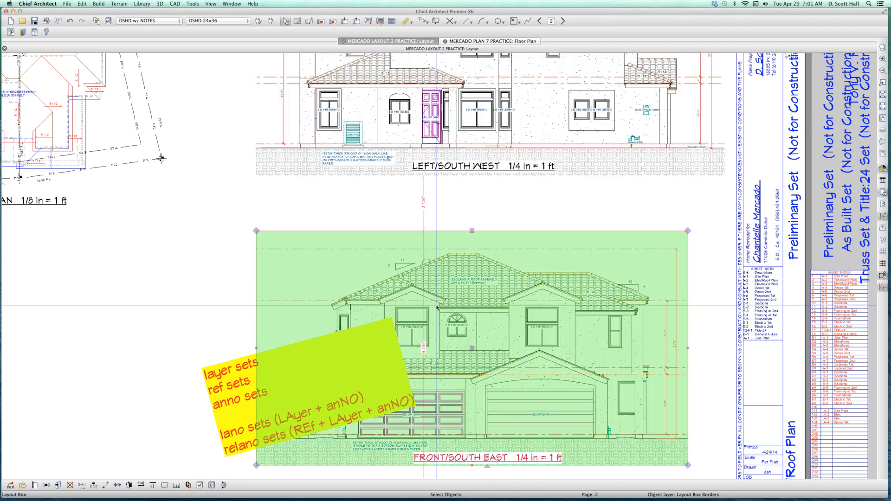
left_click(488, 98)
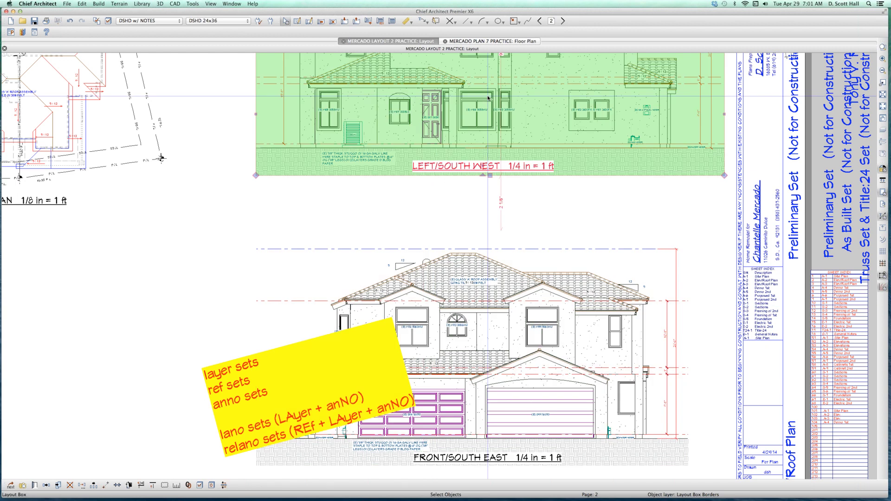
Step: Select the FRONT/SOUTH EAST elevation's layout box once more and advance through layout page 3 to page 4
scroll(443, 203, "down", 2)
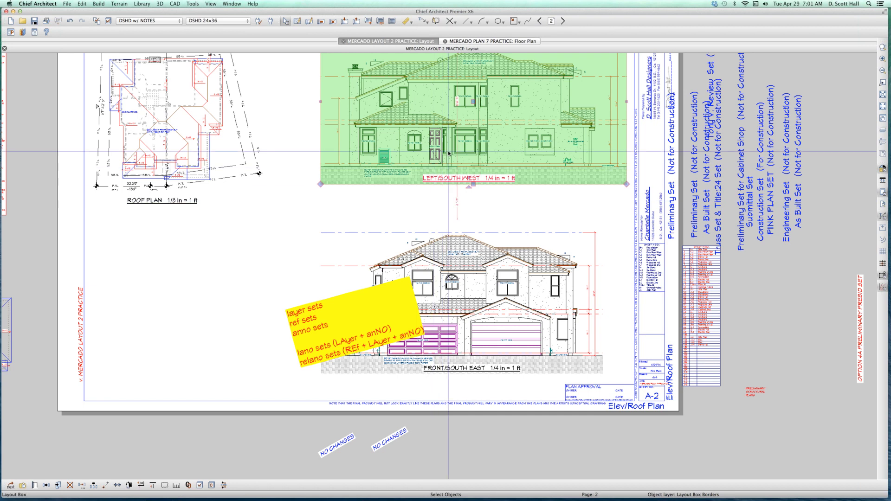
left_click(450, 300)
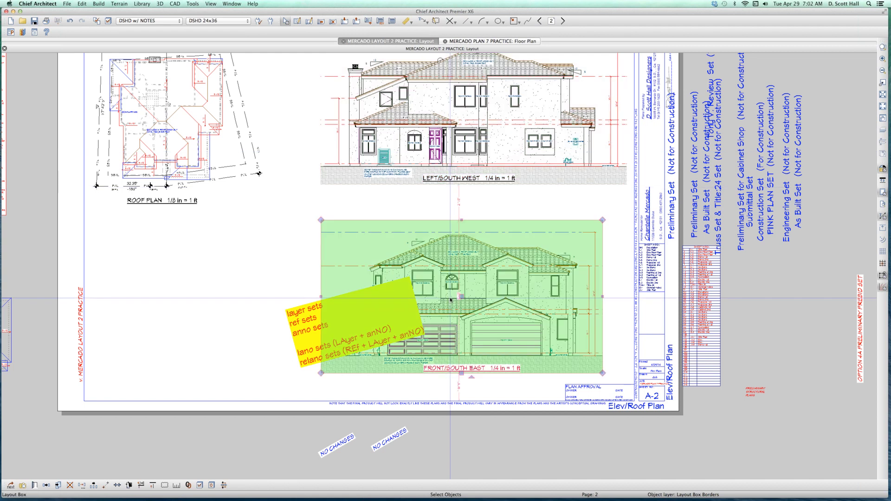
key("super+l")
key("Page_Down")
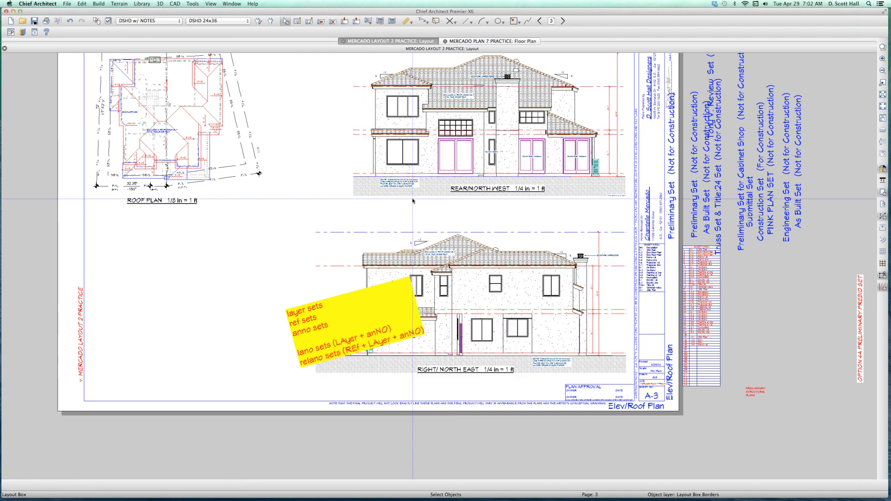
key("Page_Down")
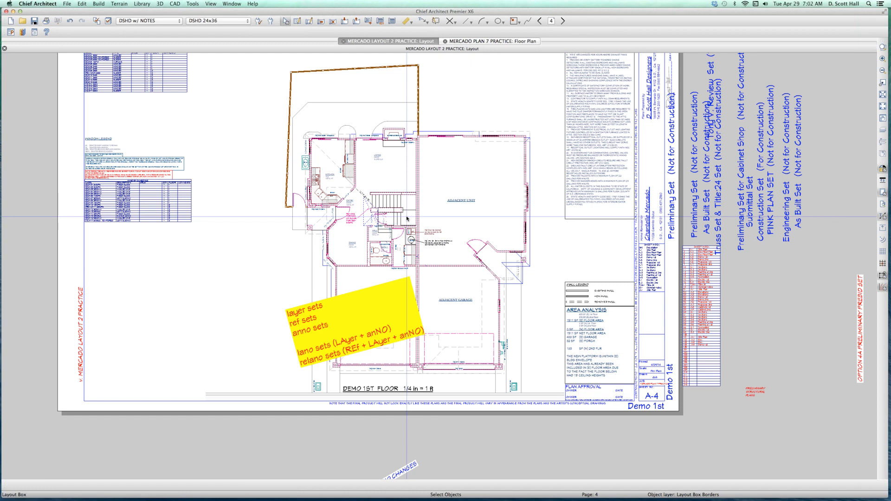
Step: Select the DEMO 1ST FLOOR plan's layout box on page 4 and compare that page with the adjacent layout pages
left_click(418, 187)
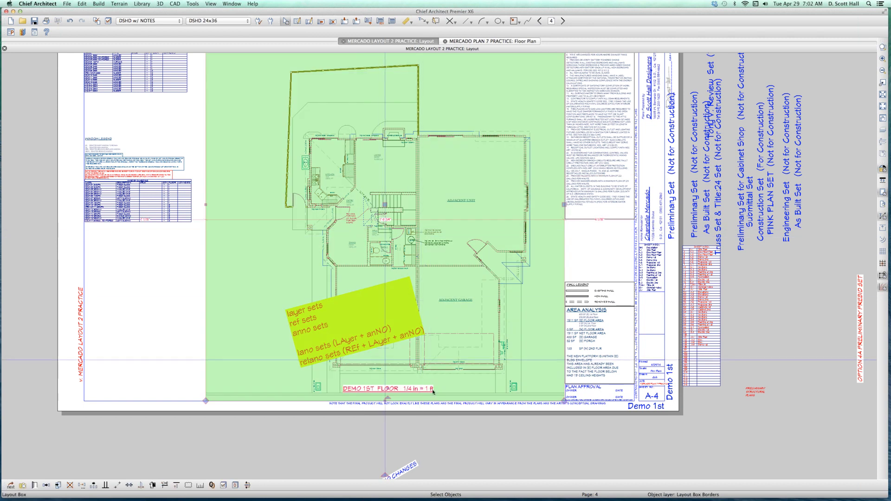
key("Page_Down")
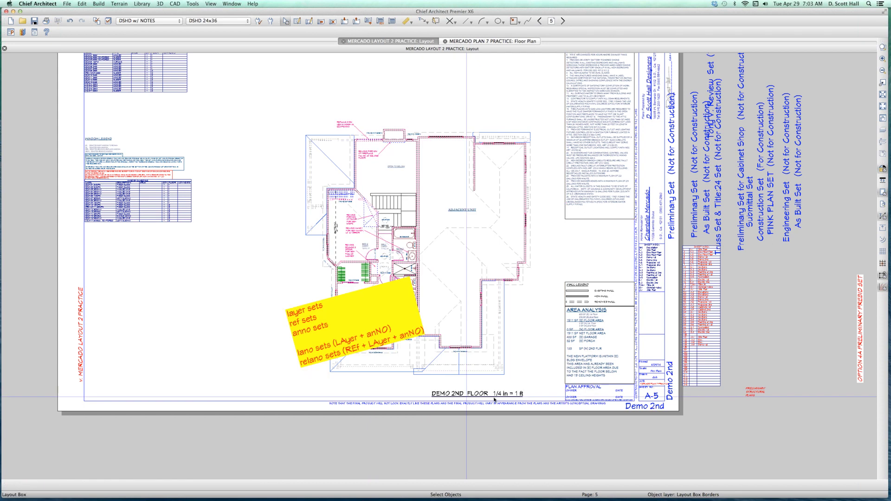
key("Page_Up")
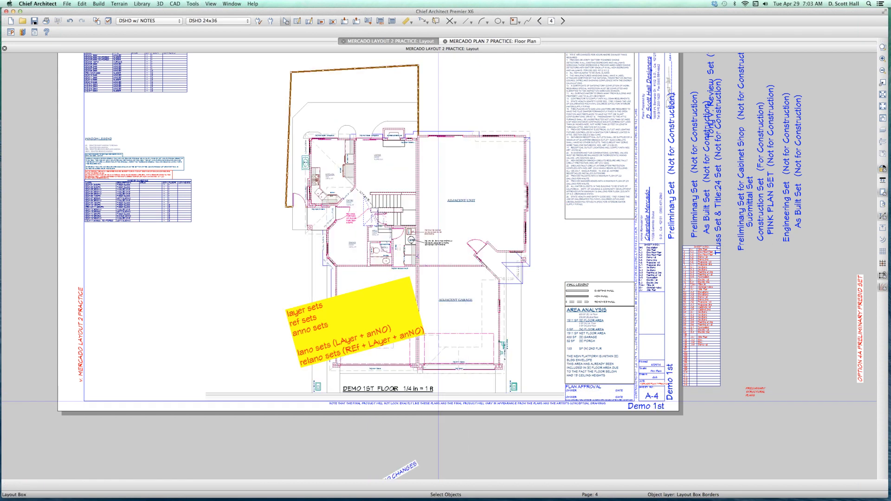
key("Page_Up")
key("Page_Down")
Step: Select the DEMO 1ST FLOOR layout box on page 4 again, followed by the DEMO 2ND FLOOR layout box on page 5
left_click(391, 381)
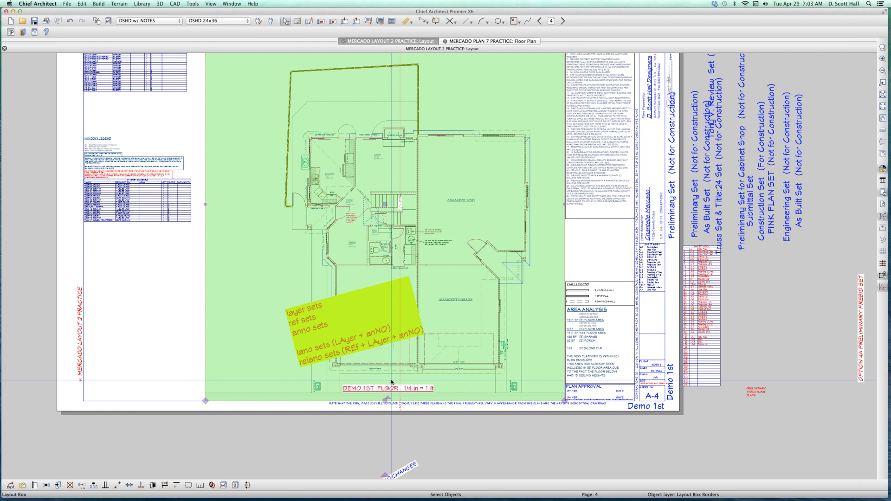
key("Page_Down")
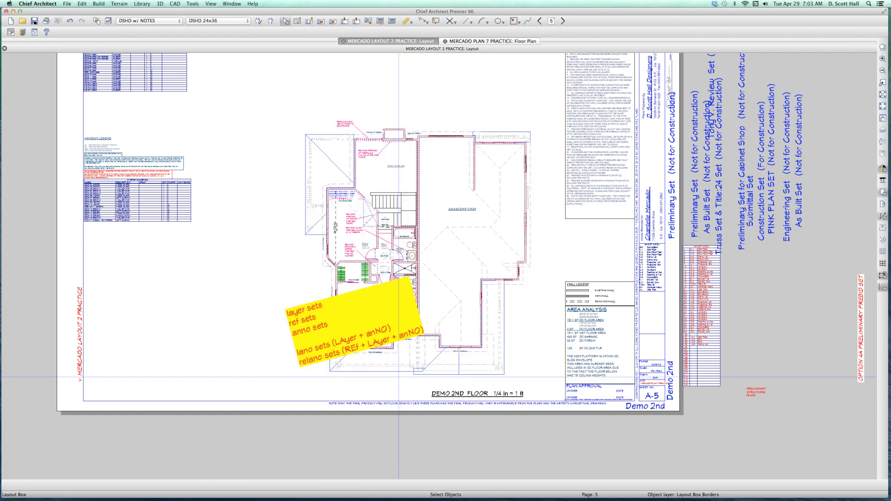
left_click(498, 297)
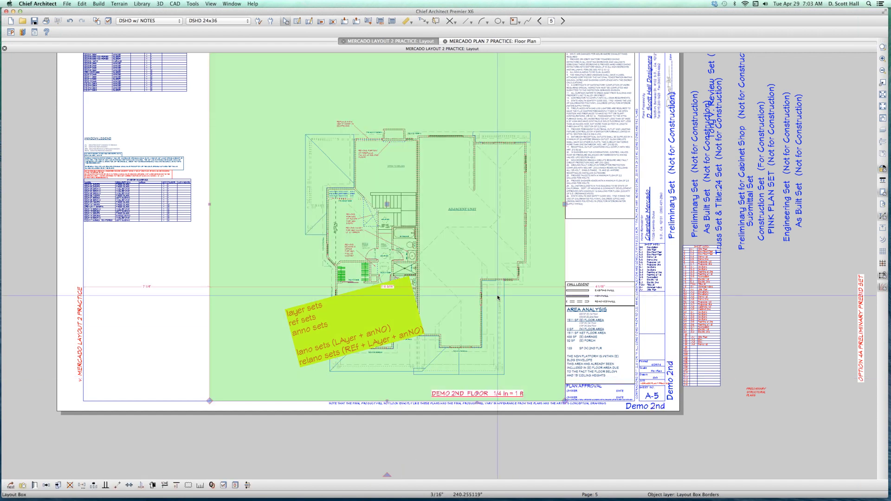